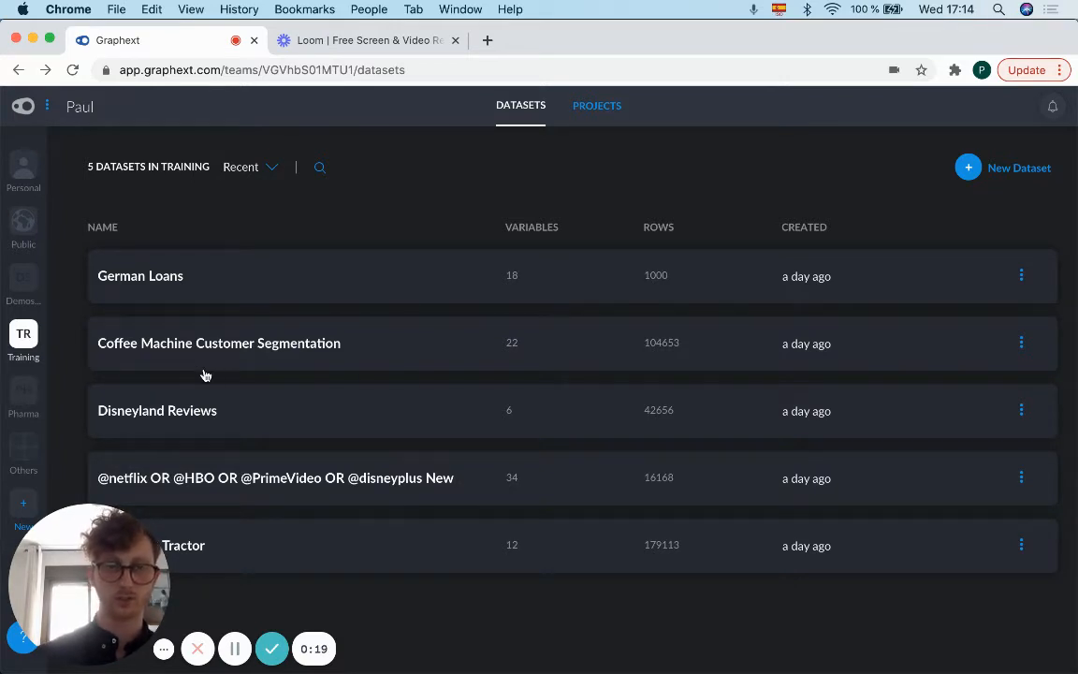
Step: Open the Coffee Machine Customer Segmentation dataset and choose the Cluster analysis under the Models type
{"action": "left_click", "coordinate": [374, 349]}
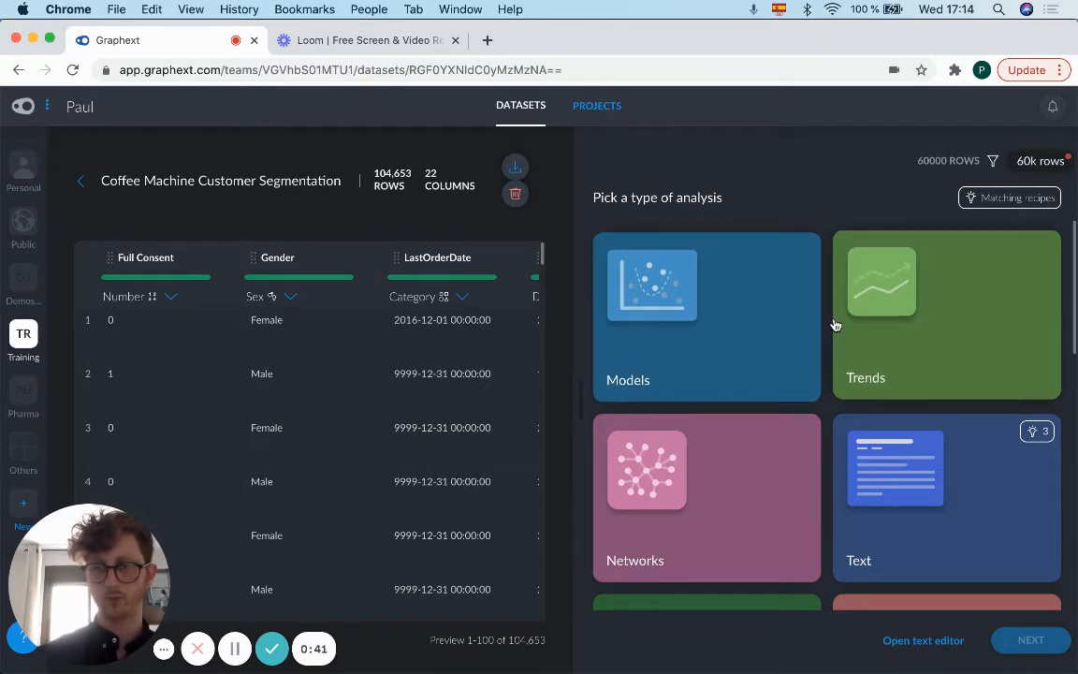
{"action": "scroll", "coordinate": [835, 324], "scroll_direction": "down", "scroll_amount": 3}
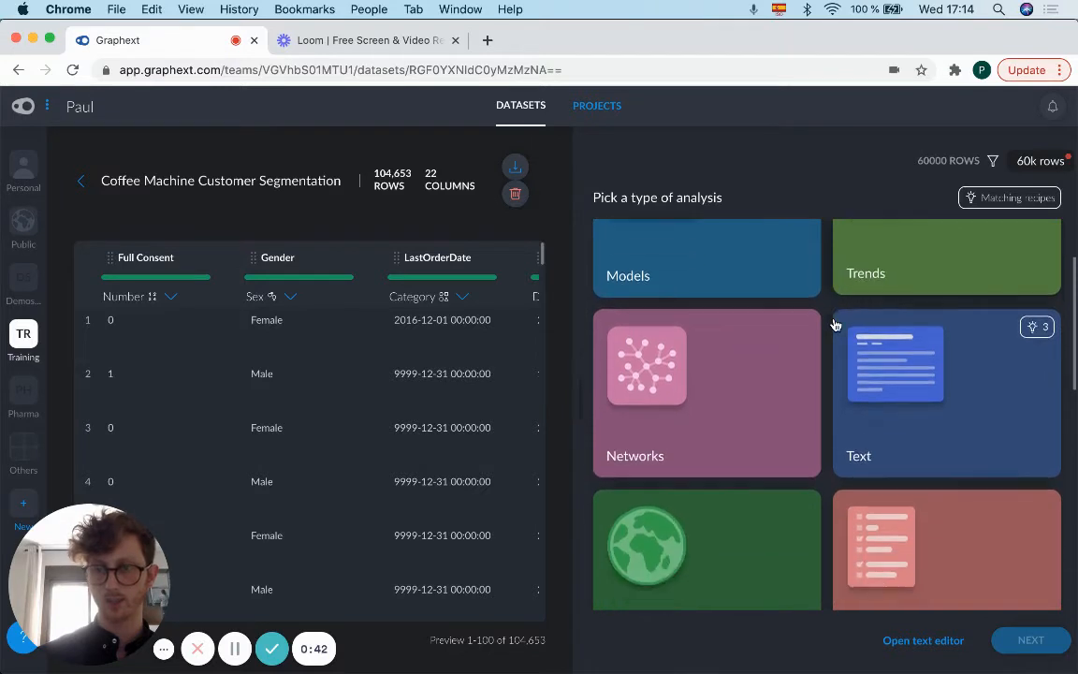
{"action": "scroll", "coordinate": [836, 324], "scroll_direction": "down", "scroll_amount": 3}
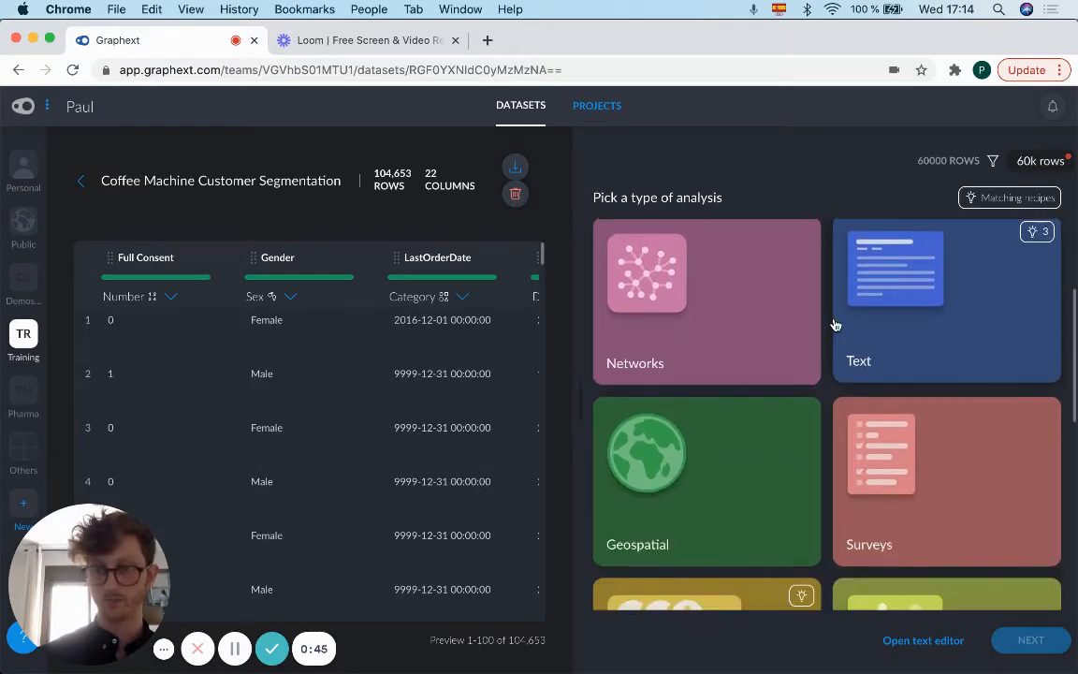
{"action": "scroll", "coordinate": [836, 325], "scroll_direction": "down", "scroll_amount": 9}
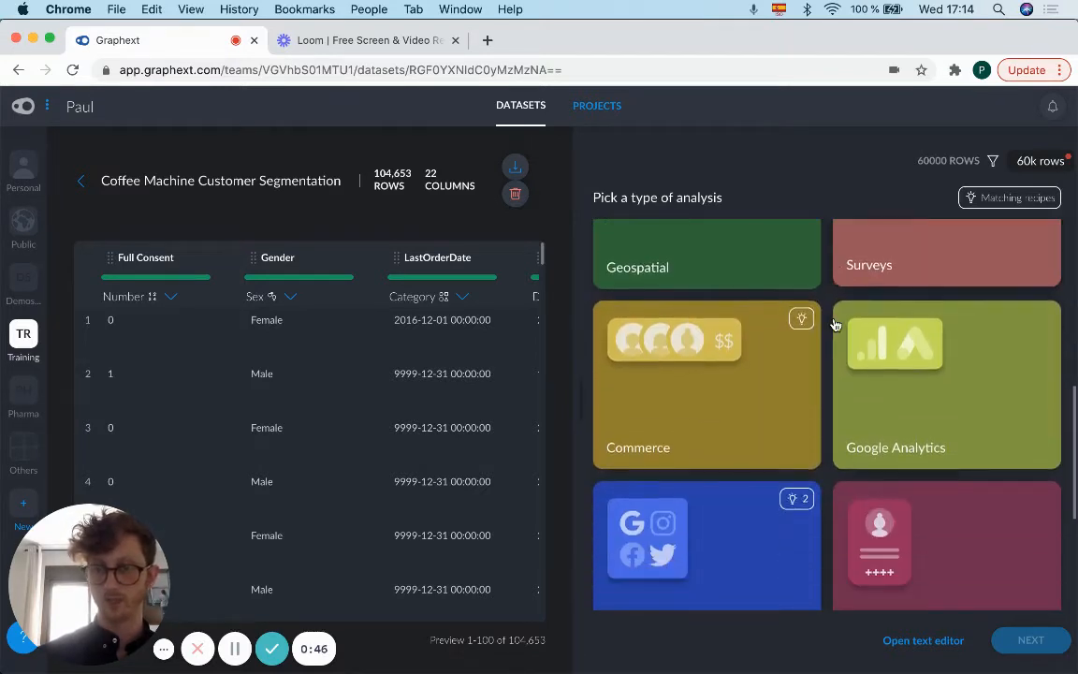
{"action": "scroll", "coordinate": [836, 324], "scroll_direction": "down", "scroll_amount": 4}
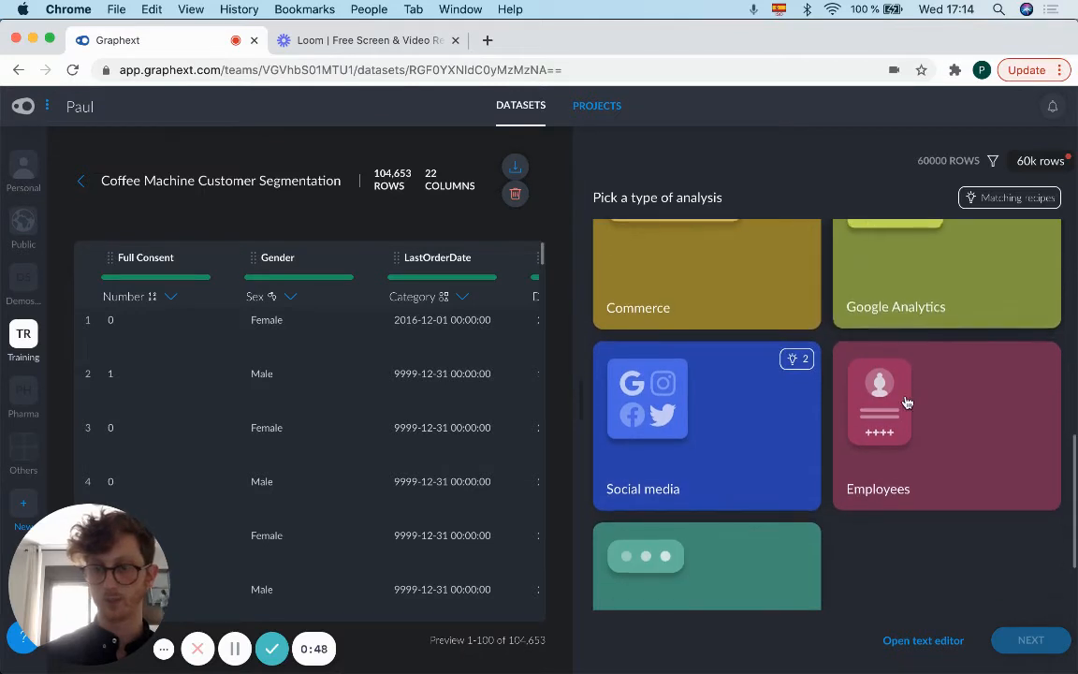
{"action": "scroll", "coordinate": [906, 402], "scroll_direction": "up", "scroll_amount": 18}
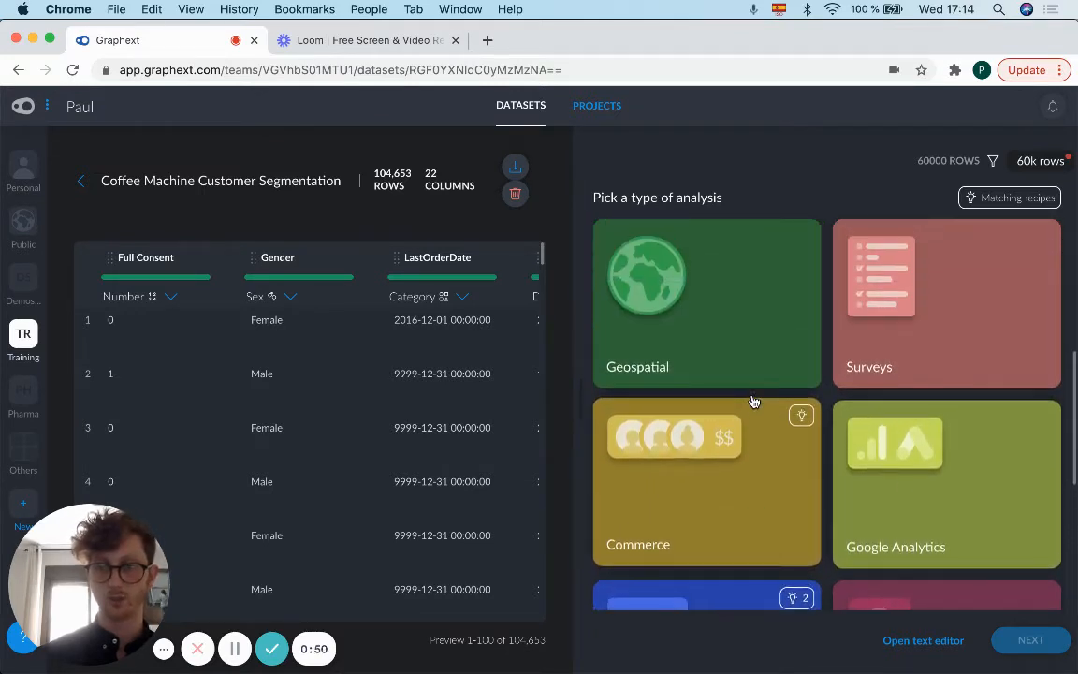
{"action": "scroll", "coordinate": [753, 401], "scroll_direction": "up", "scroll_amount": 3}
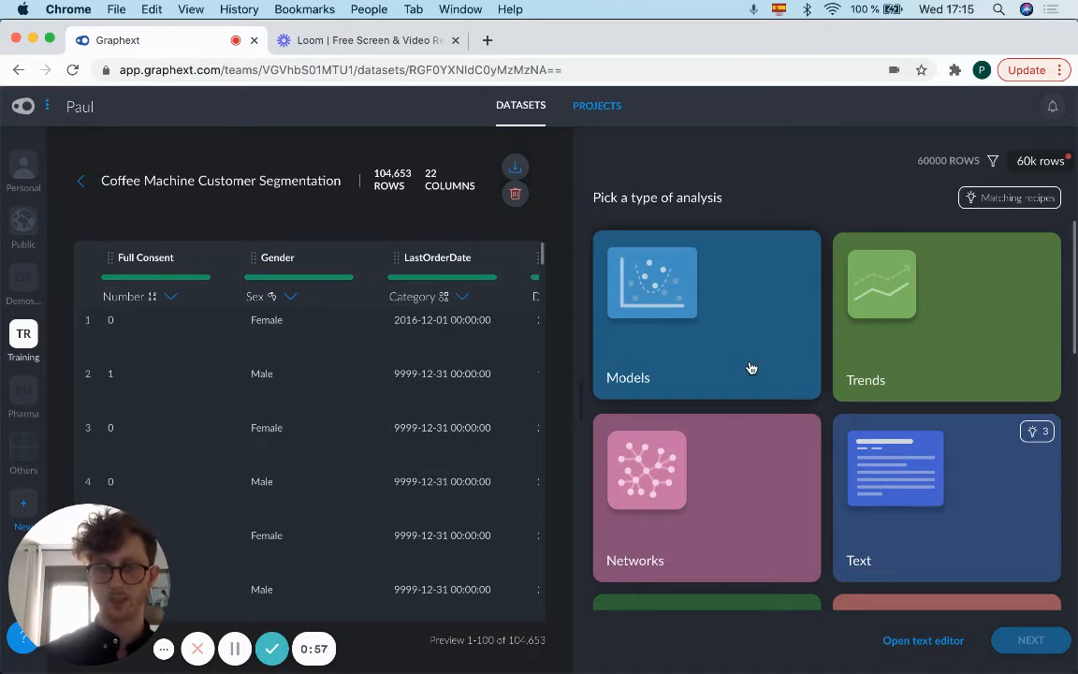
{"action": "left_click", "coordinate": [750, 368]}
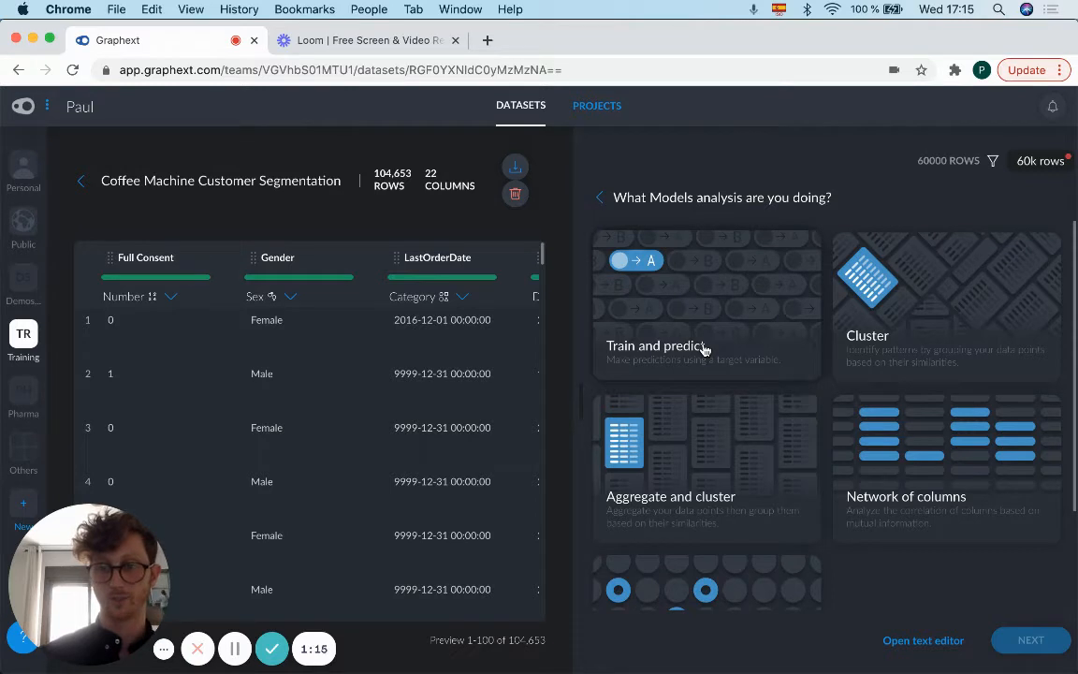
{"action": "left_click", "coordinate": [880, 344]}
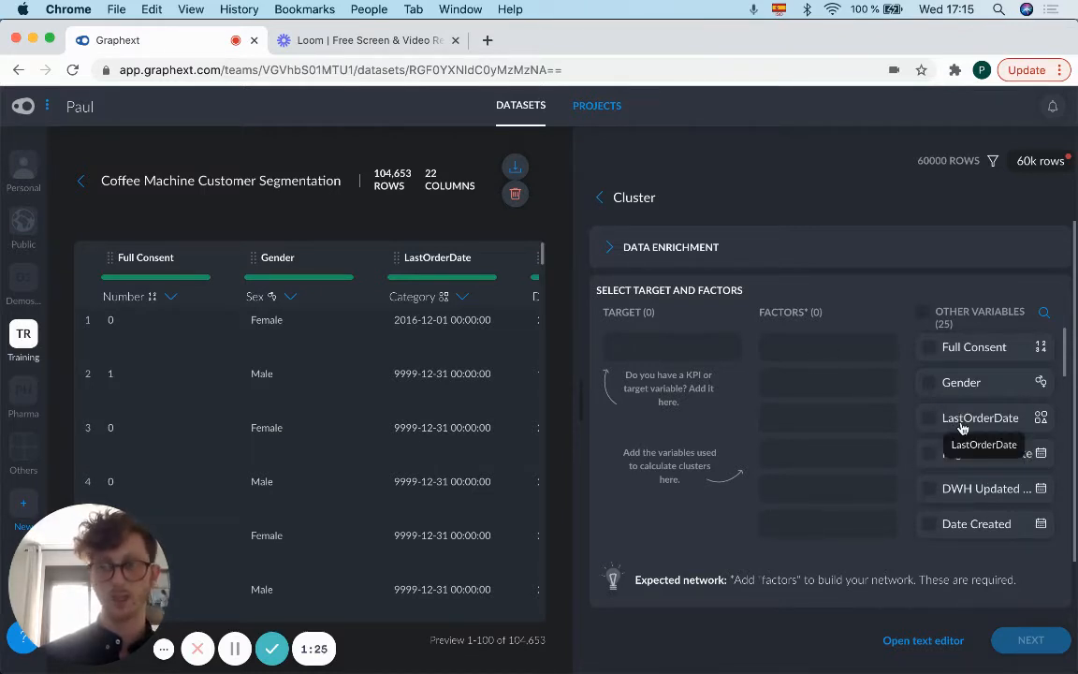
Step: Add the Gender and OwnsMachine variables to the clustering factors
{"action": "scroll", "coordinate": [960, 428], "scroll_direction": "down", "scroll_amount": 1}
{"action": "scroll", "coordinate": [957, 427], "scroll_direction": "up", "scroll_amount": 1}
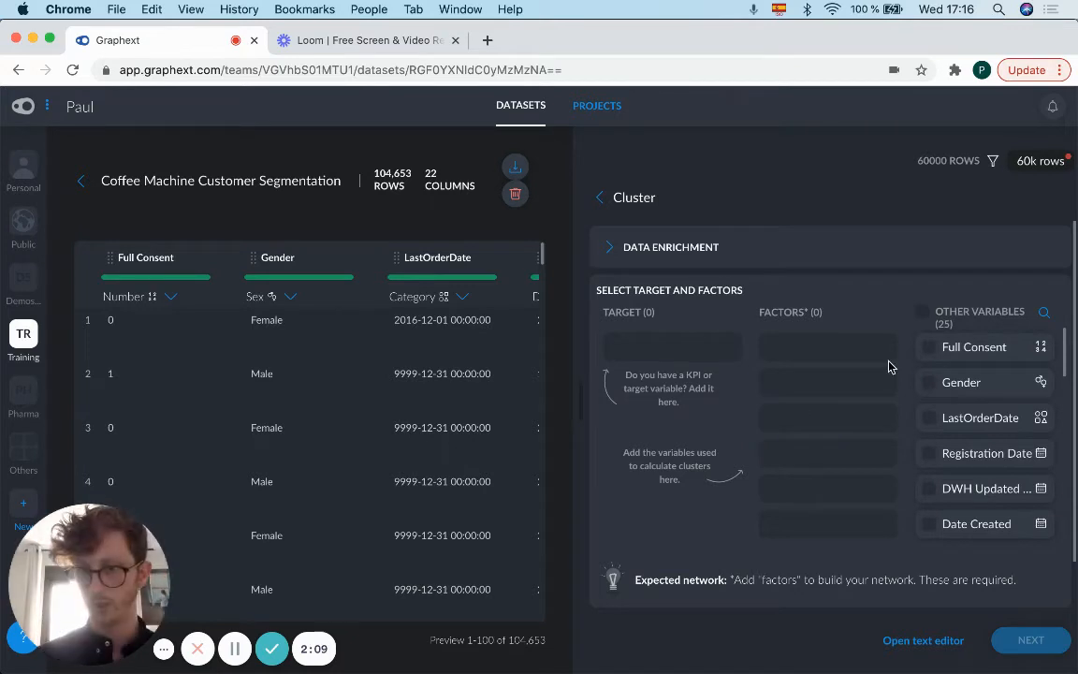
{"action": "left_click", "coordinate": [929, 384]}
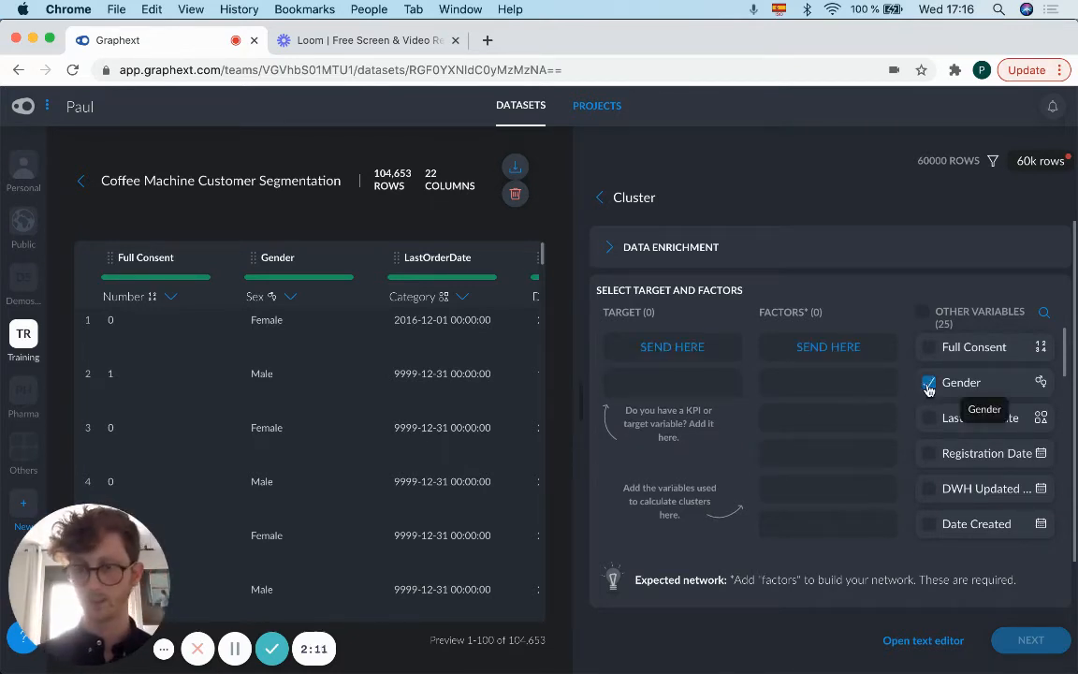
{"action": "left_click", "coordinate": [845, 347]}
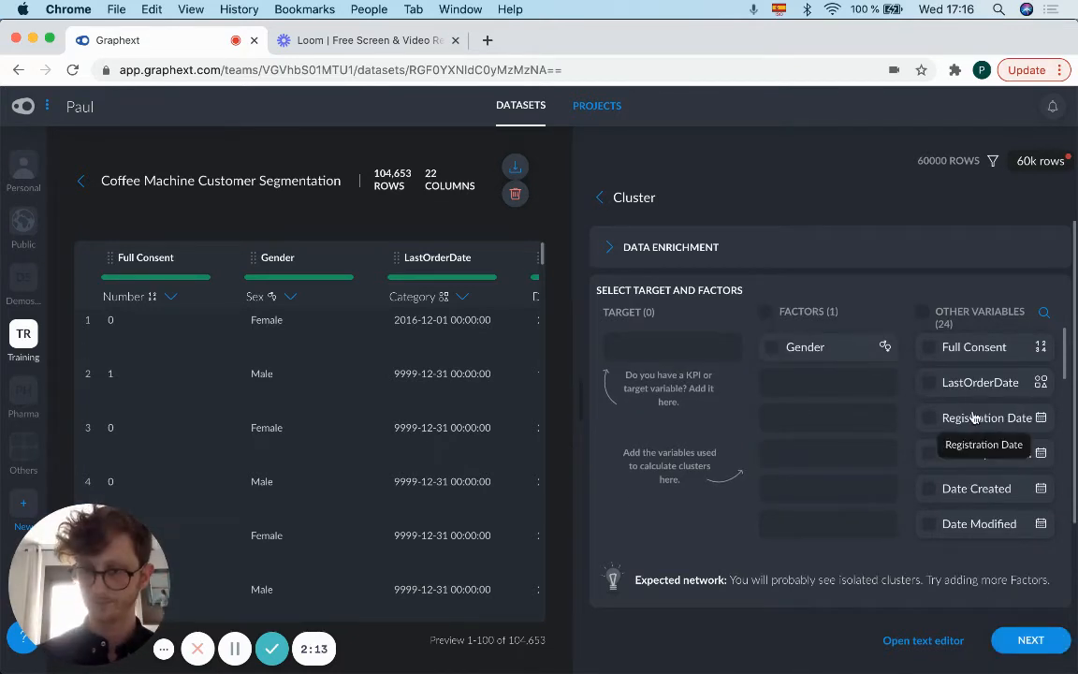
{"action": "scroll", "coordinate": [955, 416], "scroll_direction": "down", "scroll_amount": 5}
{"action": "scroll", "coordinate": [973, 416], "scroll_direction": "down", "scroll_amount": 2}
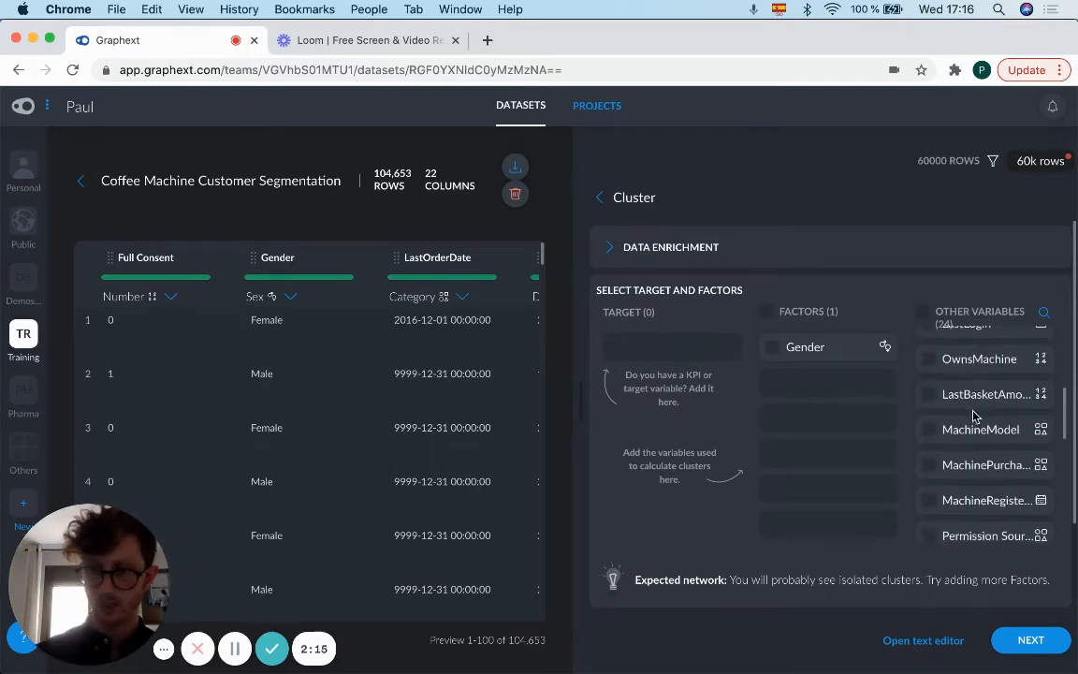
{"action": "left_click", "coordinate": [928, 358]}
{"action": "left_click", "coordinate": [858, 387]}
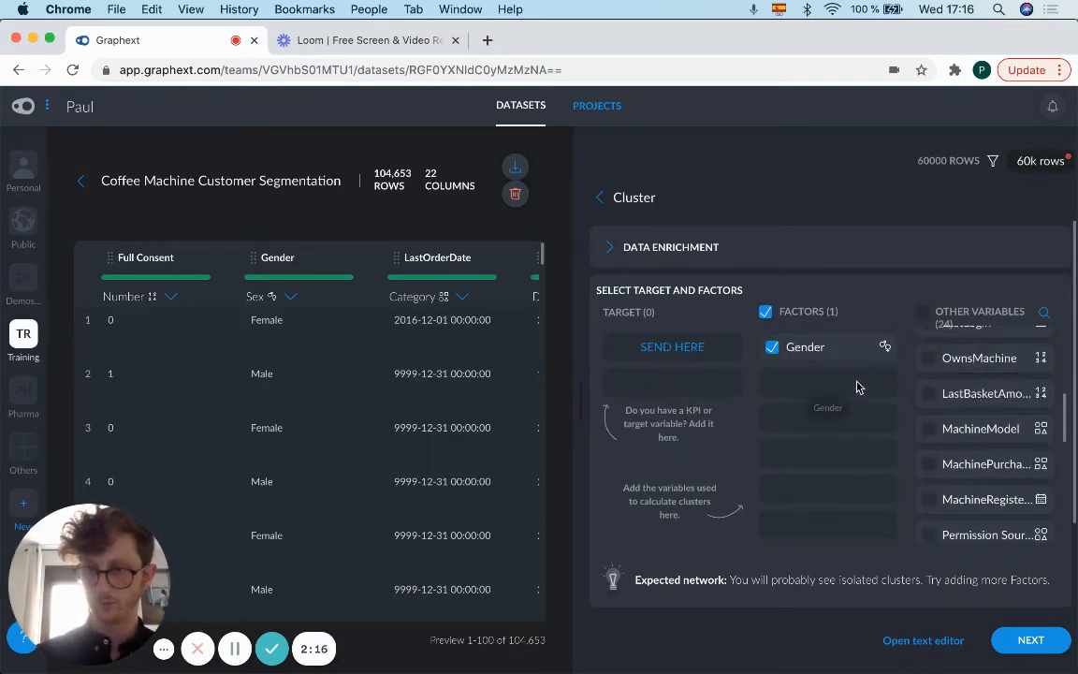
{"action": "left_click", "coordinate": [929, 360]}
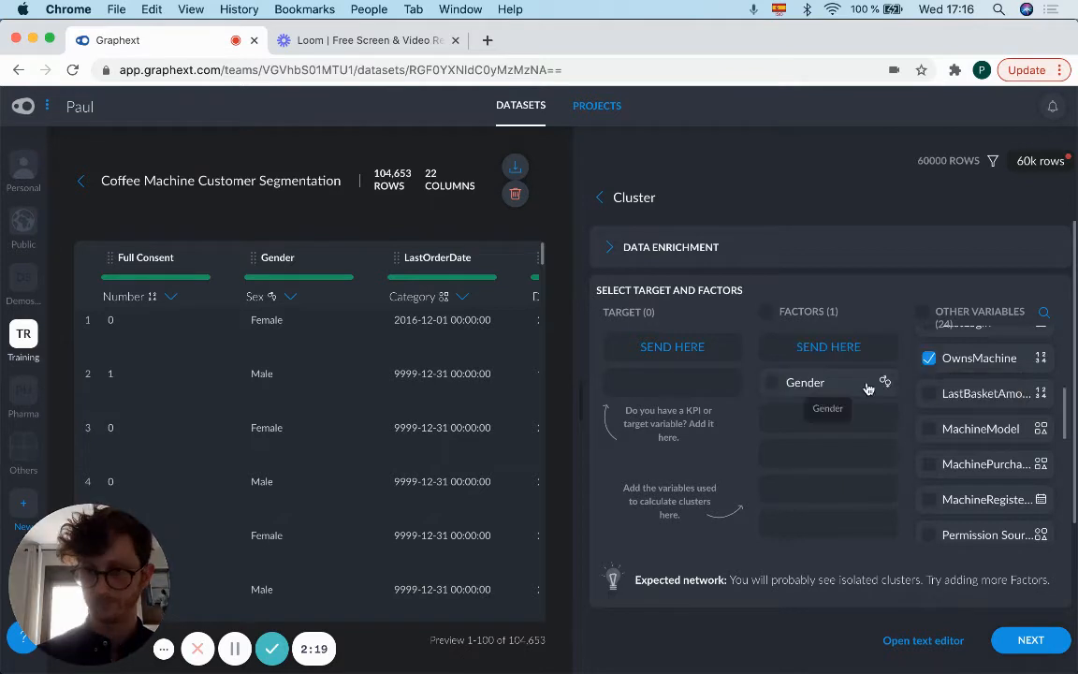
{"action": "left_click", "coordinate": [837, 350]}
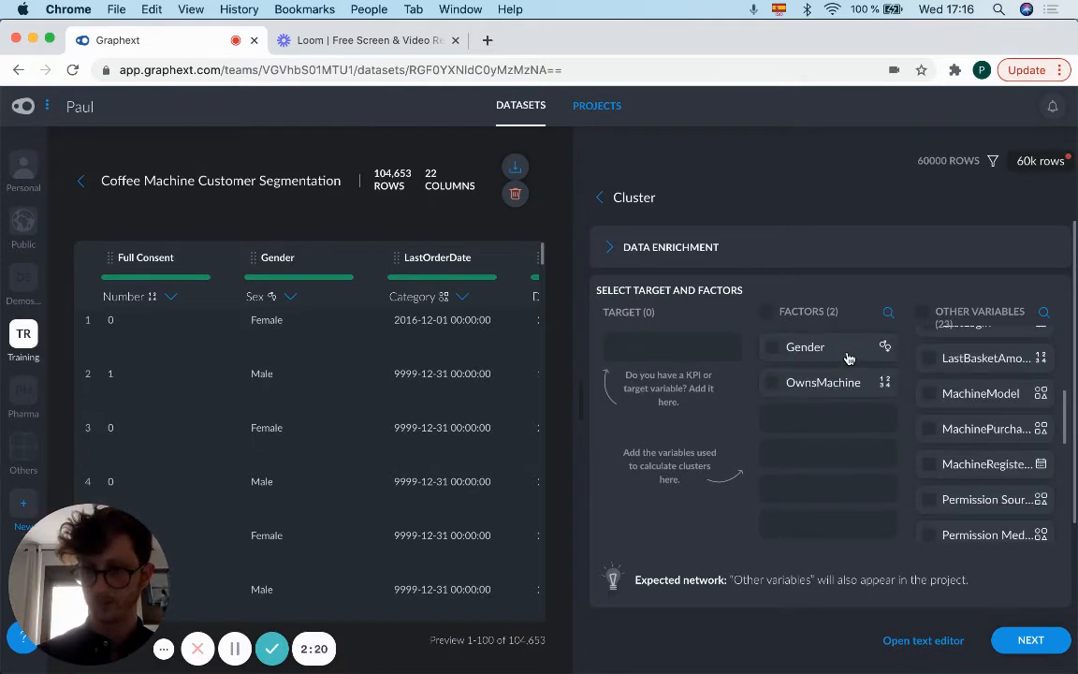
Step: Add MachineModel, the MachinePurcha… variable directly below it, and MachineRegisteredDate to the clustering factors
{"action": "left_click", "coordinate": [929, 393]}
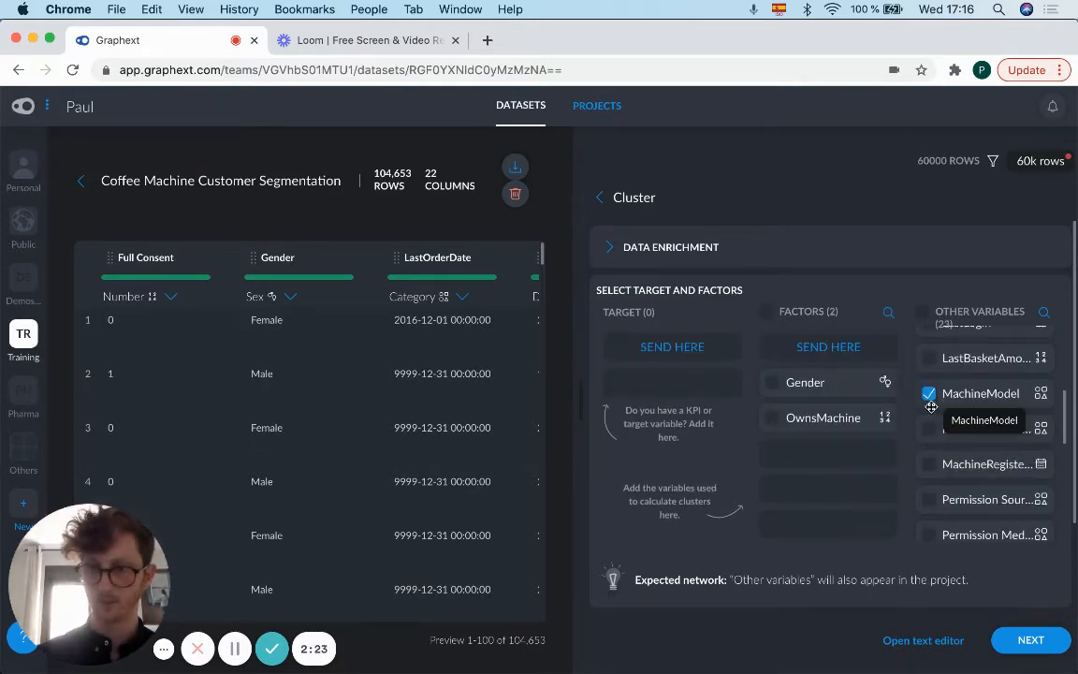
{"action": "left_click", "coordinate": [929, 429]}
{"action": "left_click", "coordinate": [929, 464]}
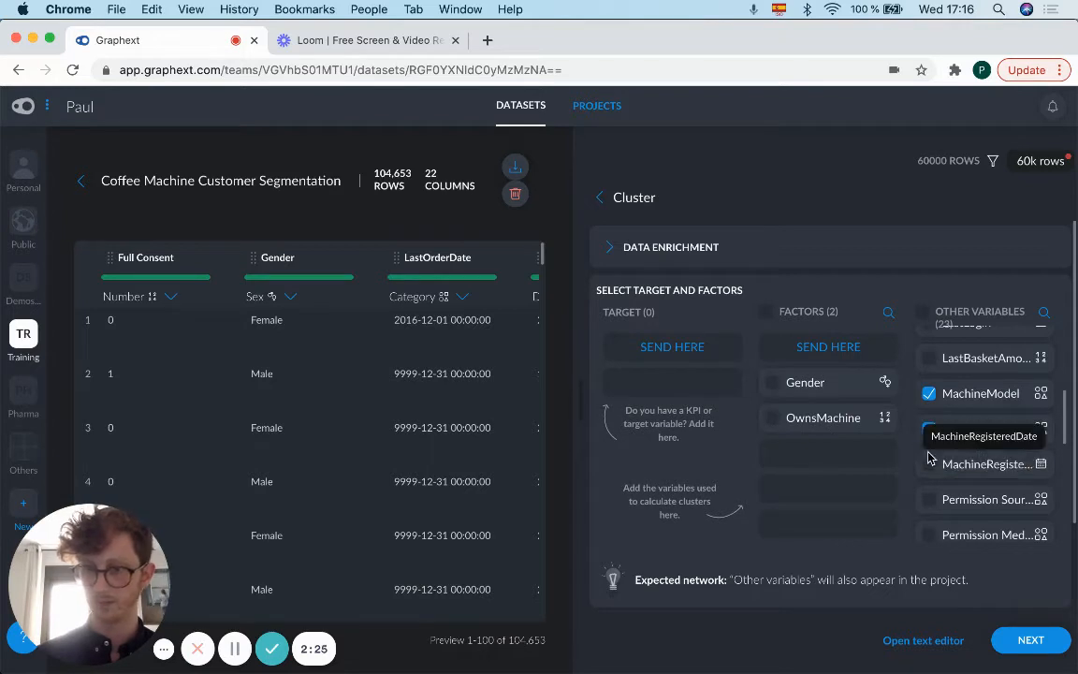
{"action": "left_click", "coordinate": [828, 348]}
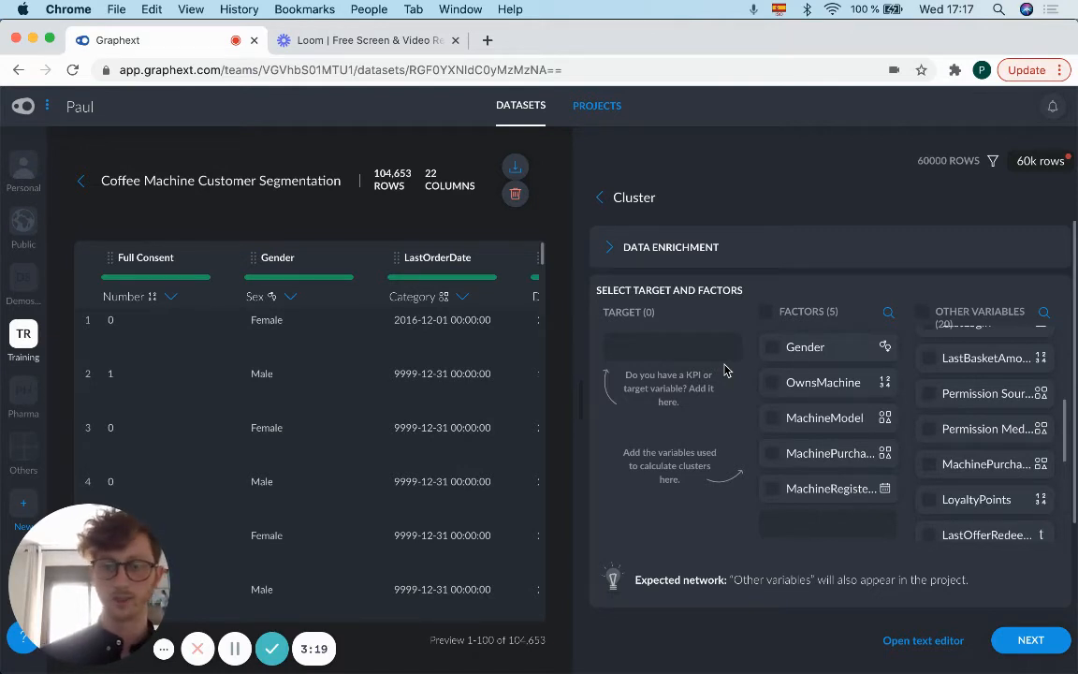
Step: Move OwnsMachine from the factors to the target variable
{"action": "left_click", "coordinate": [773, 383]}
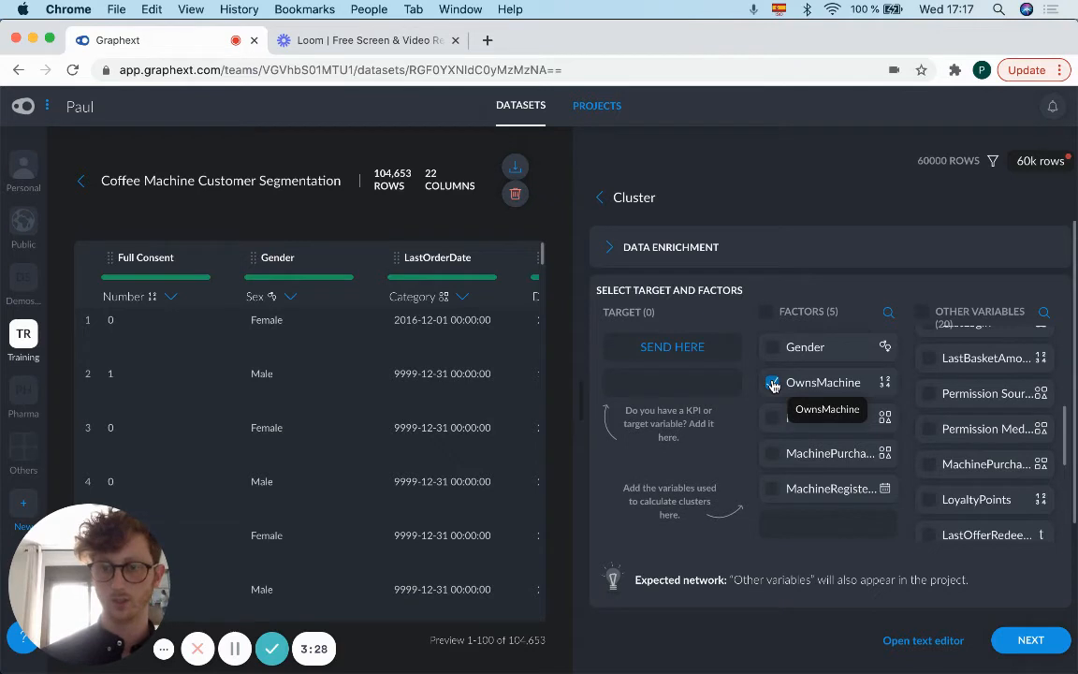
{"action": "left_click", "coordinate": [684, 352]}
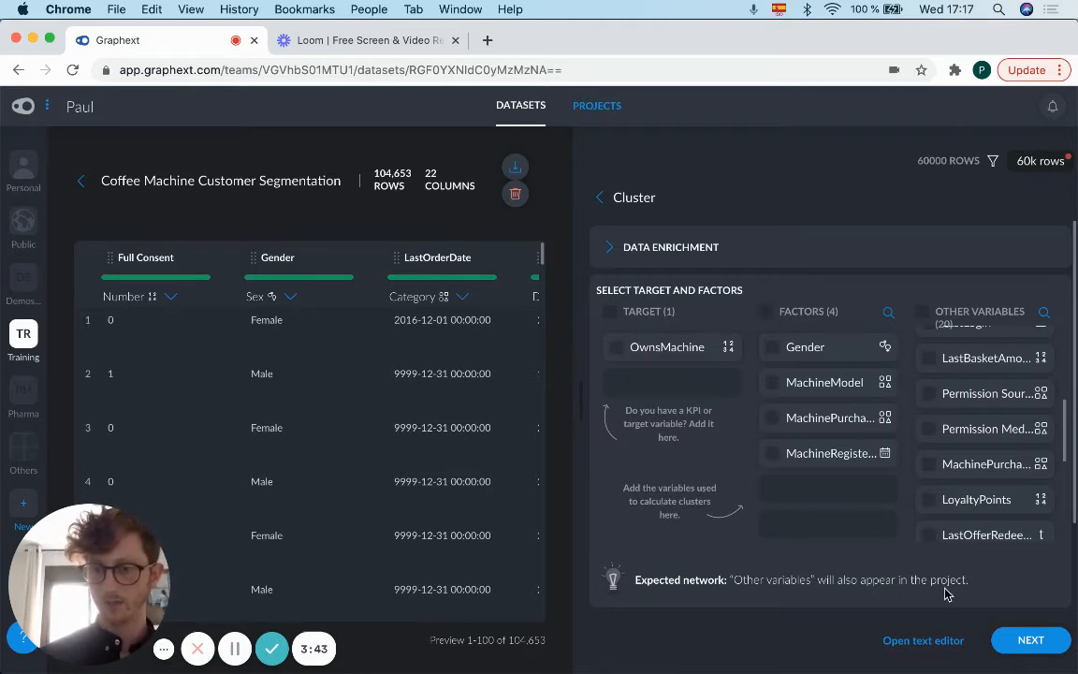
{"action": "scroll", "coordinate": [964, 567], "scroll_direction": "down", "scroll_amount": 3}
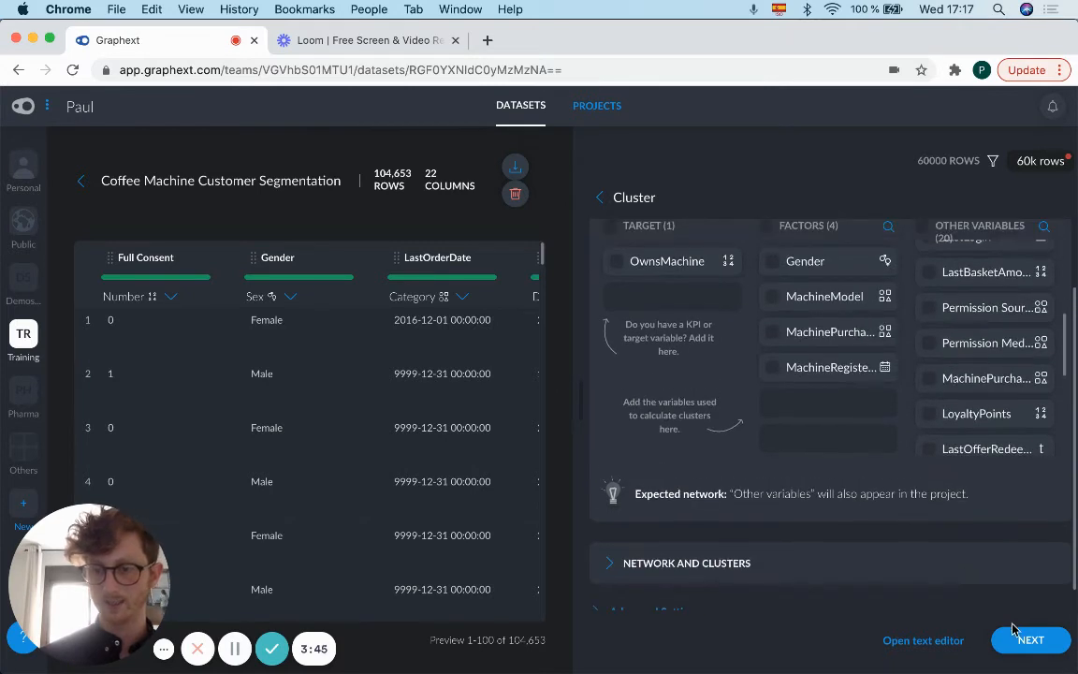
{"action": "left_click", "coordinate": [1020, 638]}
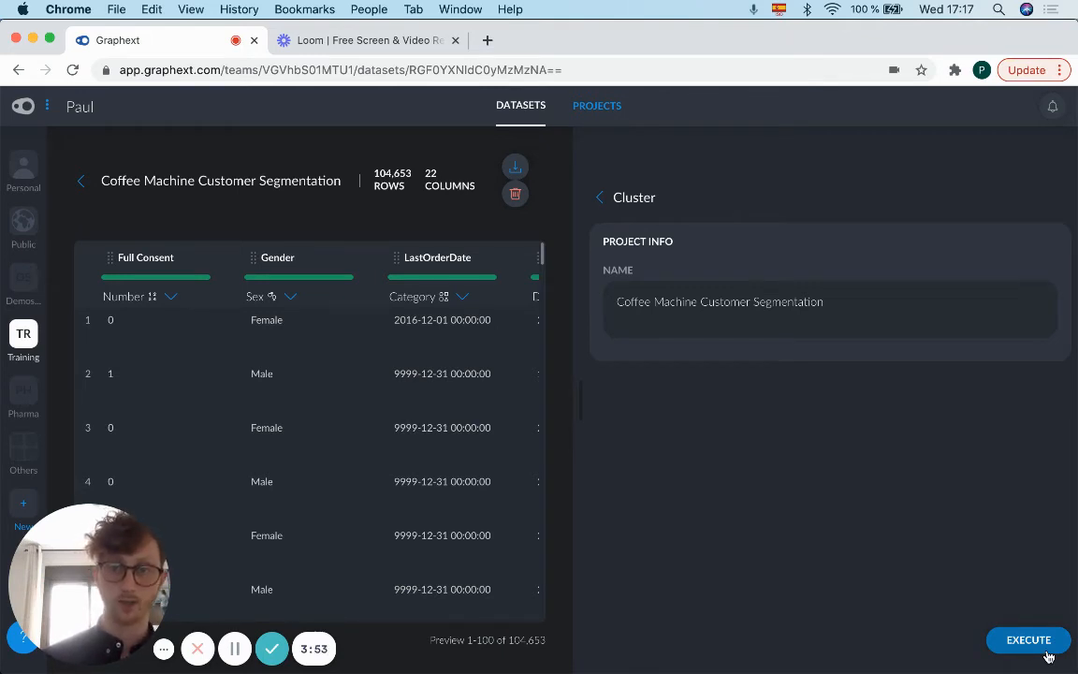
{"action": "left_click", "coordinate": [600, 203]}
Step: Expand the Network and Clusters settings and examine the options for the dimensionality reduction algorithm and the UMAP target
{"action": "scroll", "coordinate": [766, 440], "scroll_direction": "down", "scroll_amount": 3}
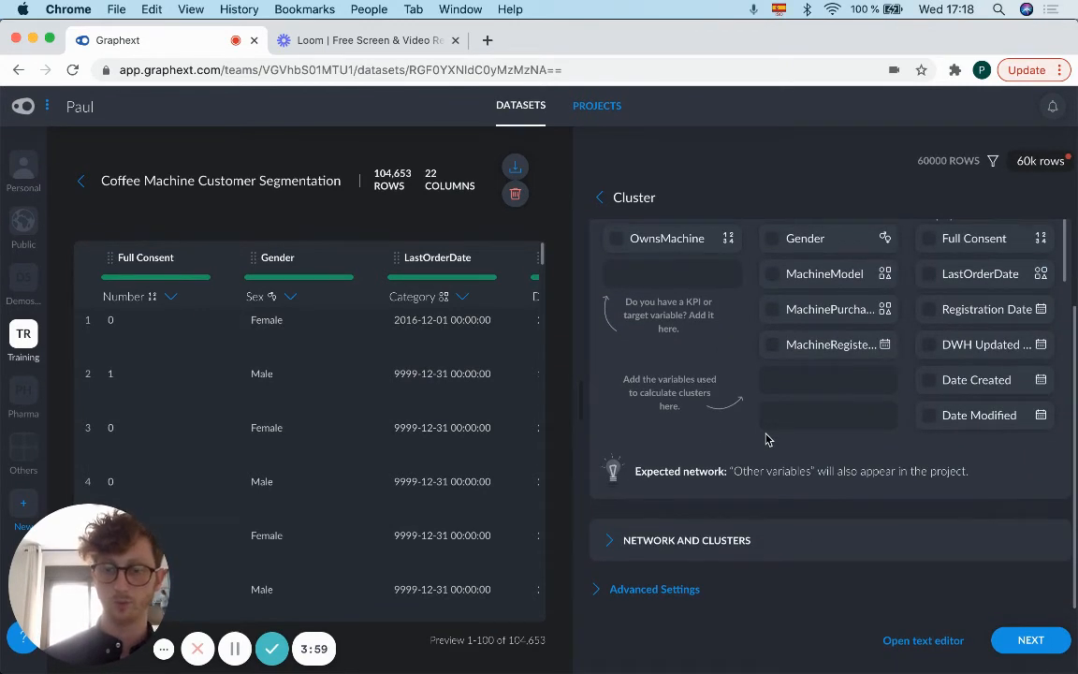
{"action": "left_click", "coordinate": [717, 543]}
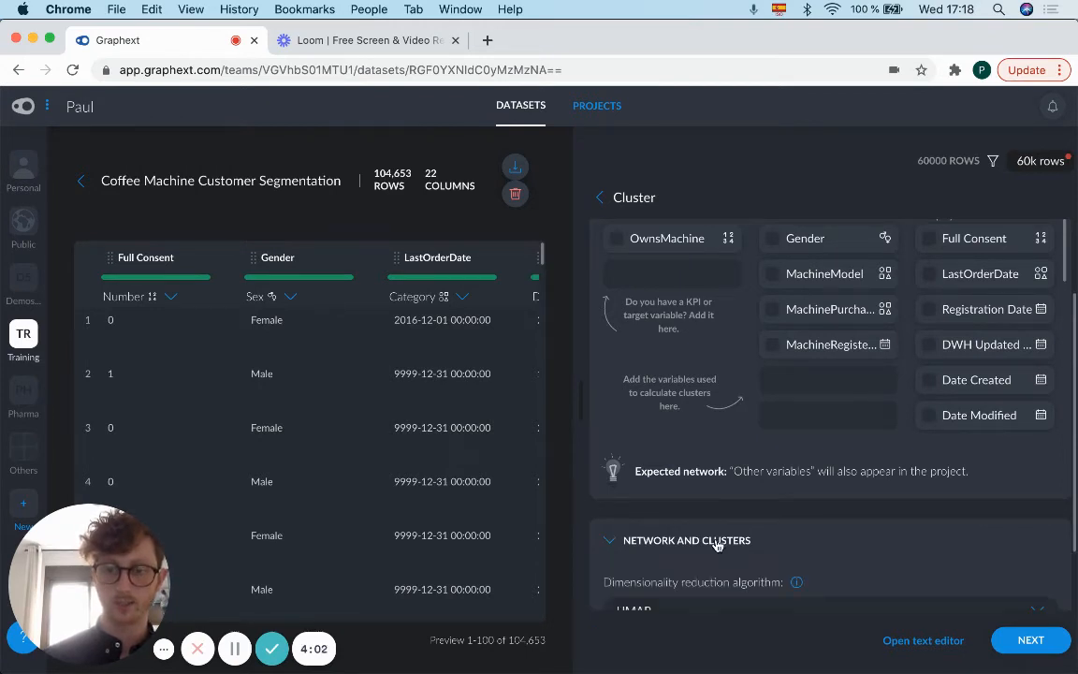
{"action": "scroll", "coordinate": [717, 541], "scroll_direction": "down", "scroll_amount": 3}
{"action": "scroll", "coordinate": [717, 541], "scroll_direction": "down", "scroll_amount": 5}
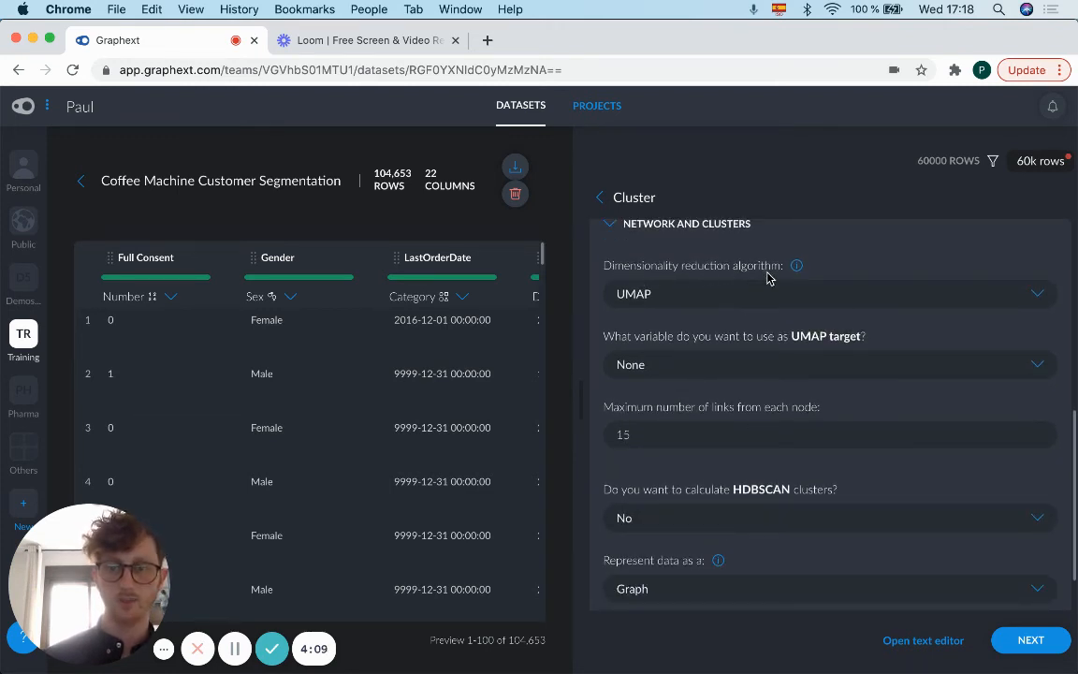
{"action": "left_click", "coordinate": [869, 307]}
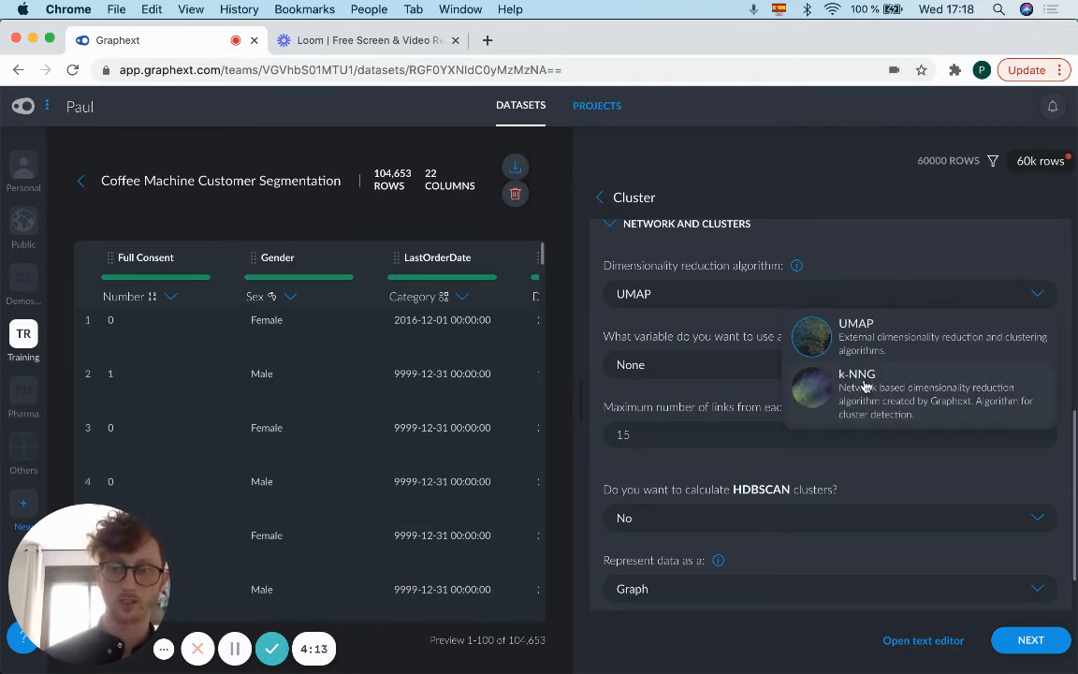
{"action": "left_click", "coordinate": [744, 329]}
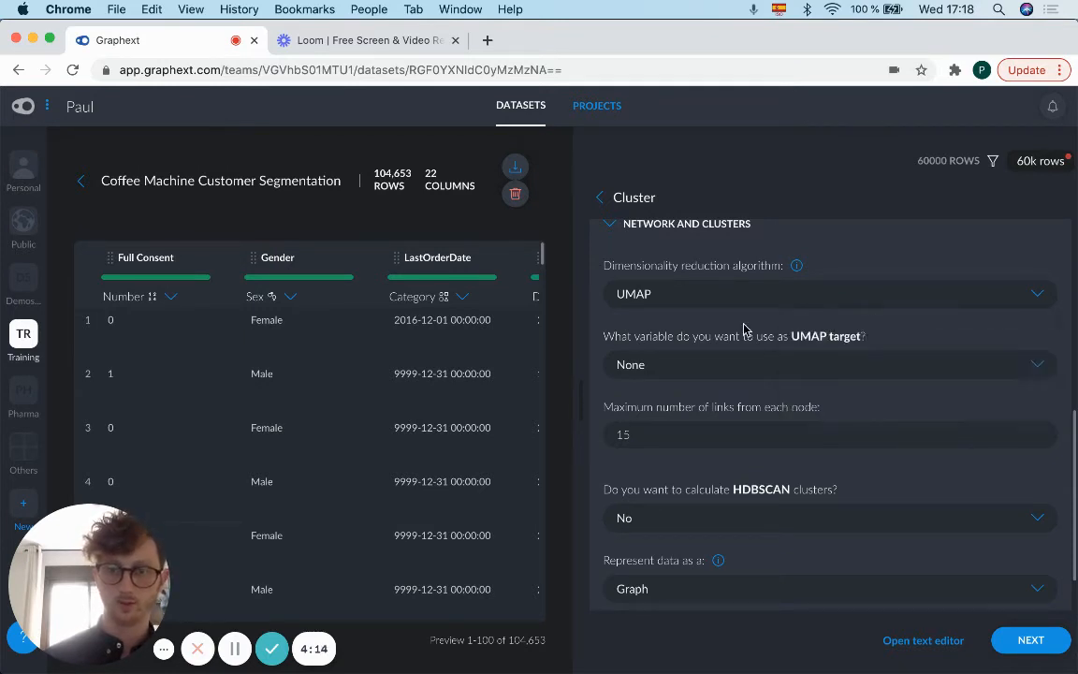
{"action": "left_click", "coordinate": [762, 372]}
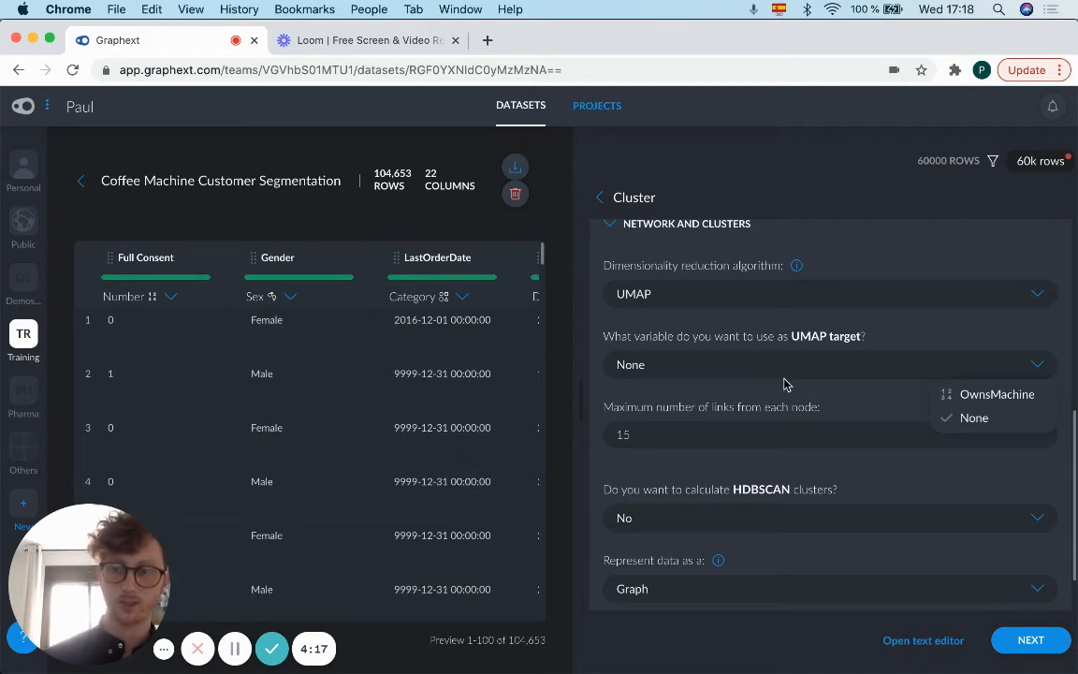
{"action": "left_click", "coordinate": [875, 409]}
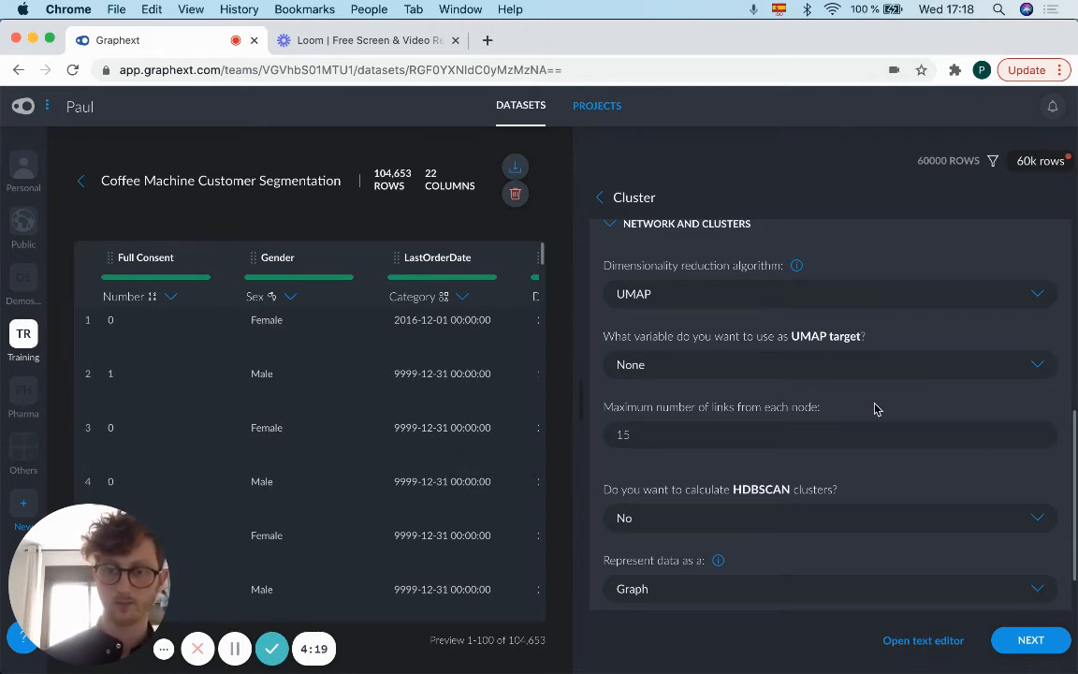
Step: Set the maximum number of links from each node to 10
{"action": "scroll", "coordinate": [875, 407], "scroll_direction": "down", "scroll_amount": 1}
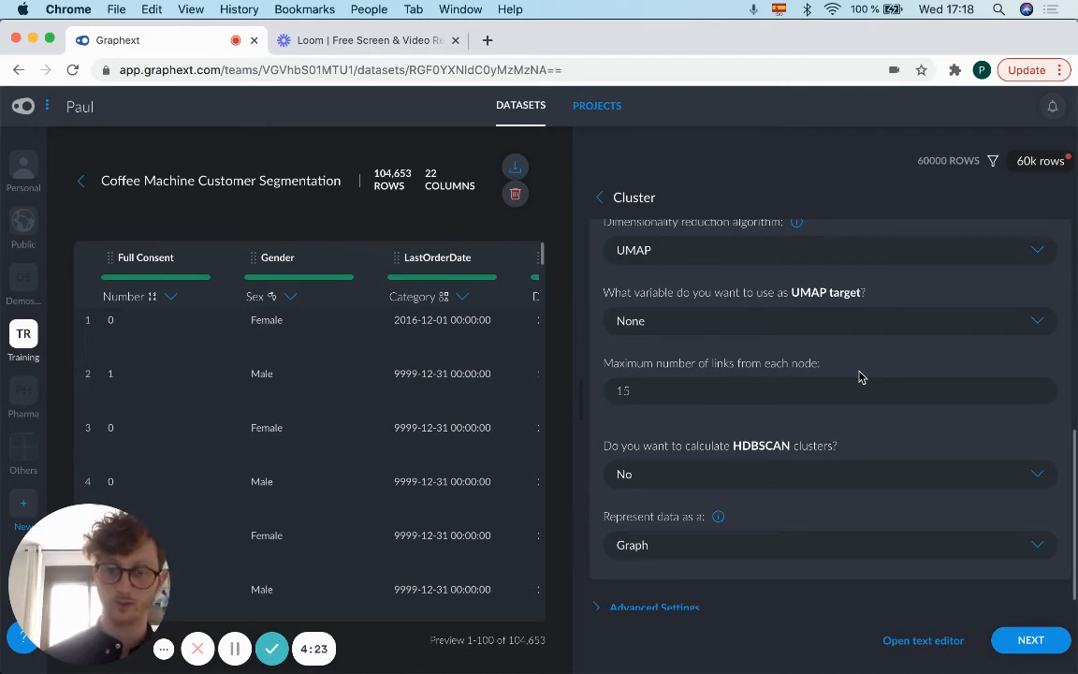
{"action": "scroll", "coordinate": [861, 377], "scroll_direction": "down", "scroll_amount": 1}
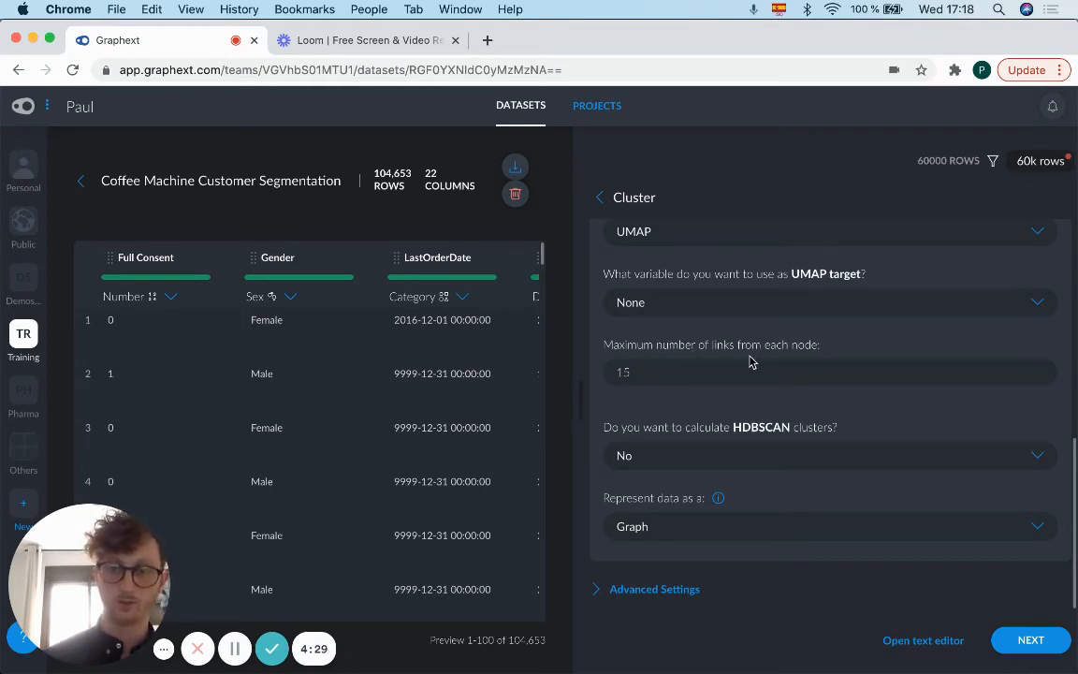
{"action": "left_click", "coordinate": [700, 373]}
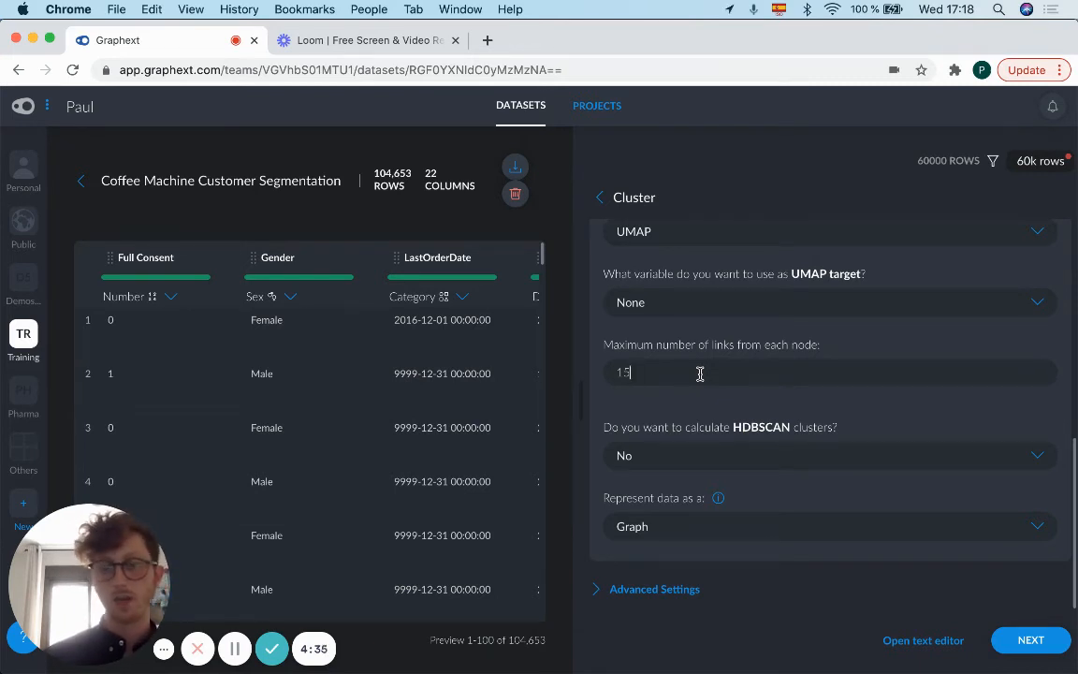
{"action": "key", "text": "BackSpace"}
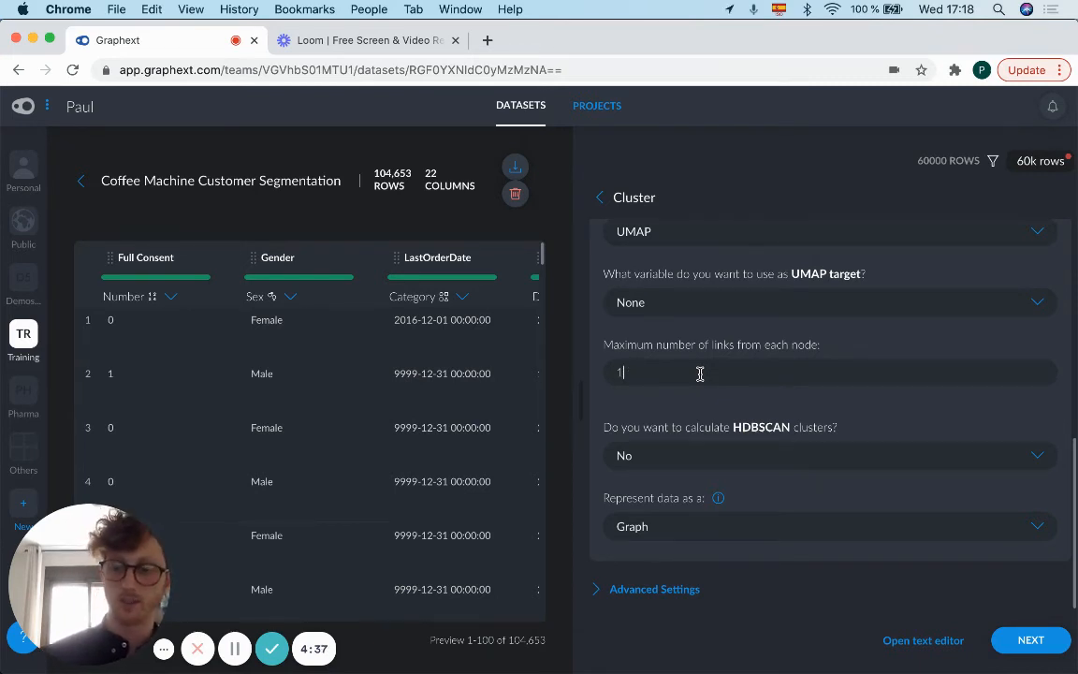
{"action": "type", "text": "0"}
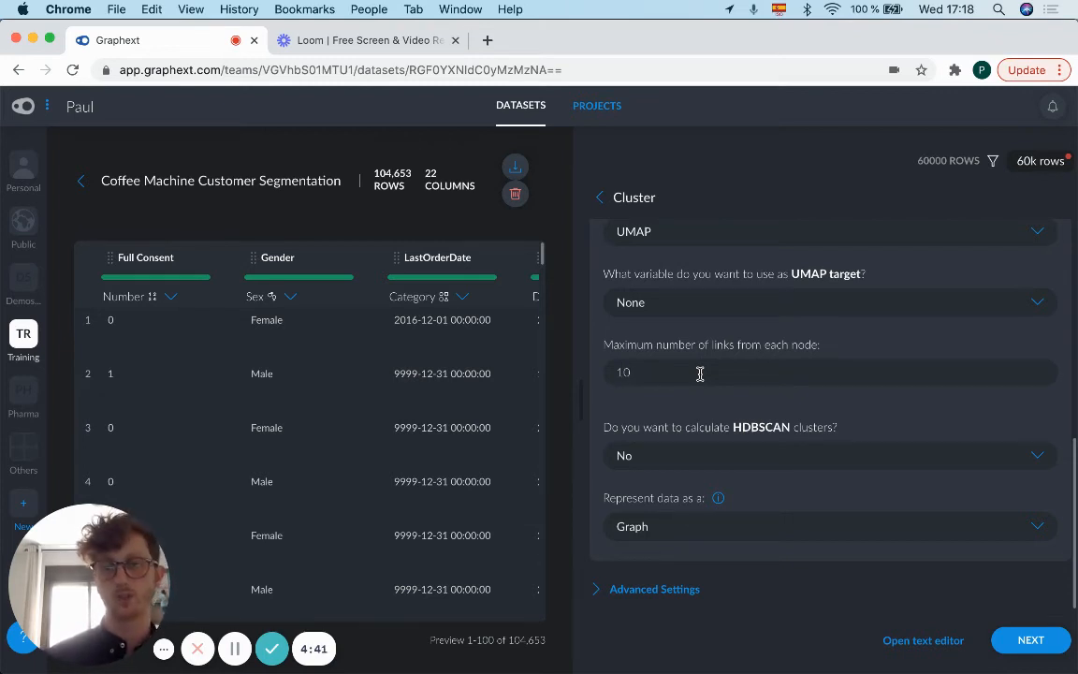
Step: Set the maximum number of links from each node to 2 and review the data representation options, keeping Graph
{"action": "key", "text": "BackSpace"}
{"action": "key", "text": "BackSpace"}
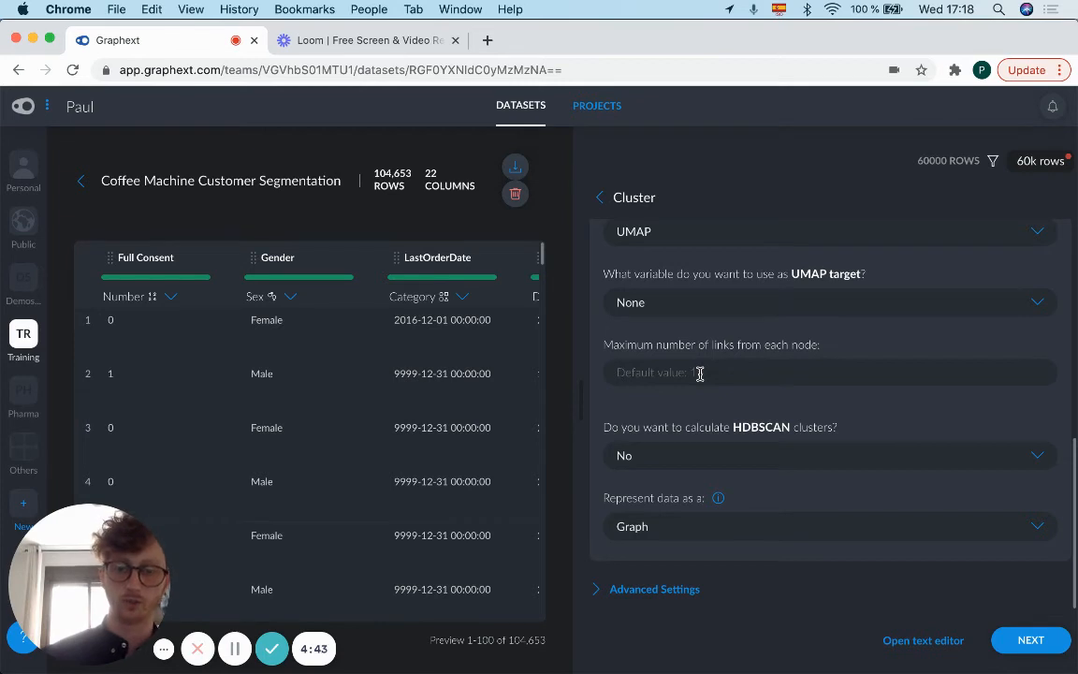
{"action": "type", "text": "2"}
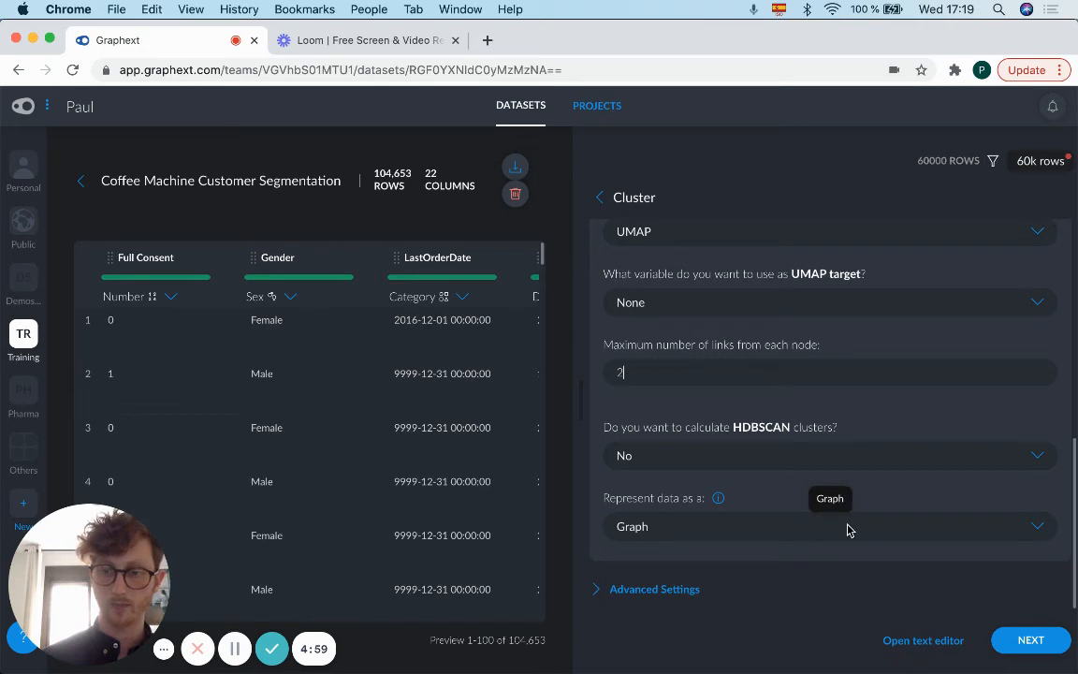
{"action": "left_click", "coordinate": [1038, 529]}
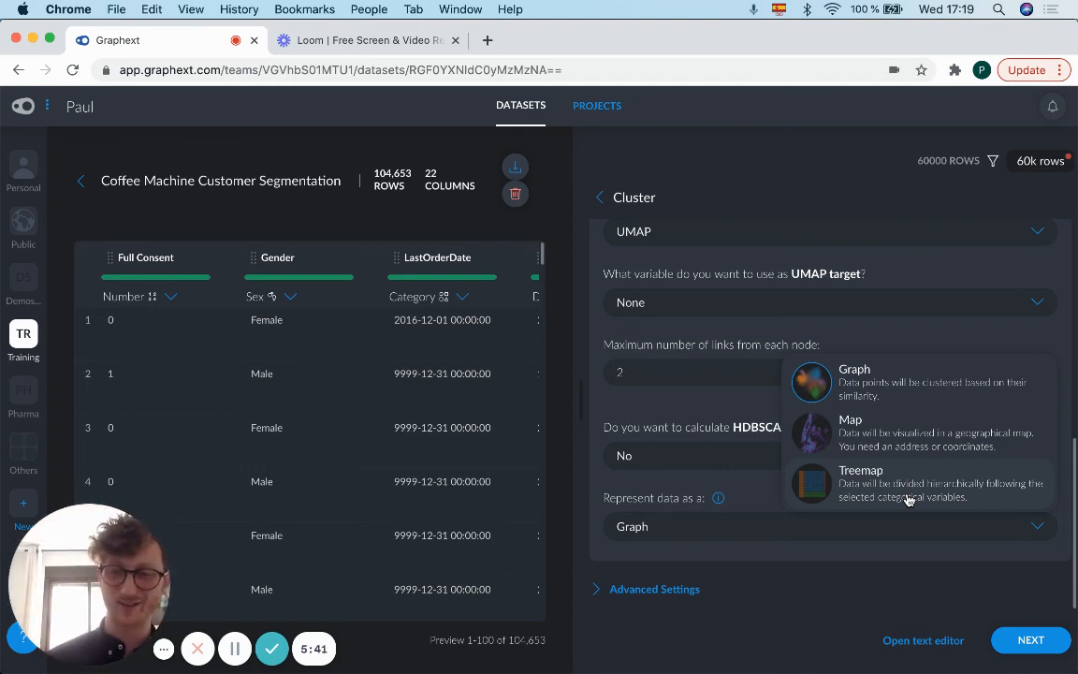
{"action": "left_click", "coordinate": [768, 418]}
Step: Collapse the Network and Clusters settings and proceed to the project info for the Cluster analysis
{"action": "scroll", "coordinate": [768, 418], "scroll_direction": "up", "scroll_amount": 5}
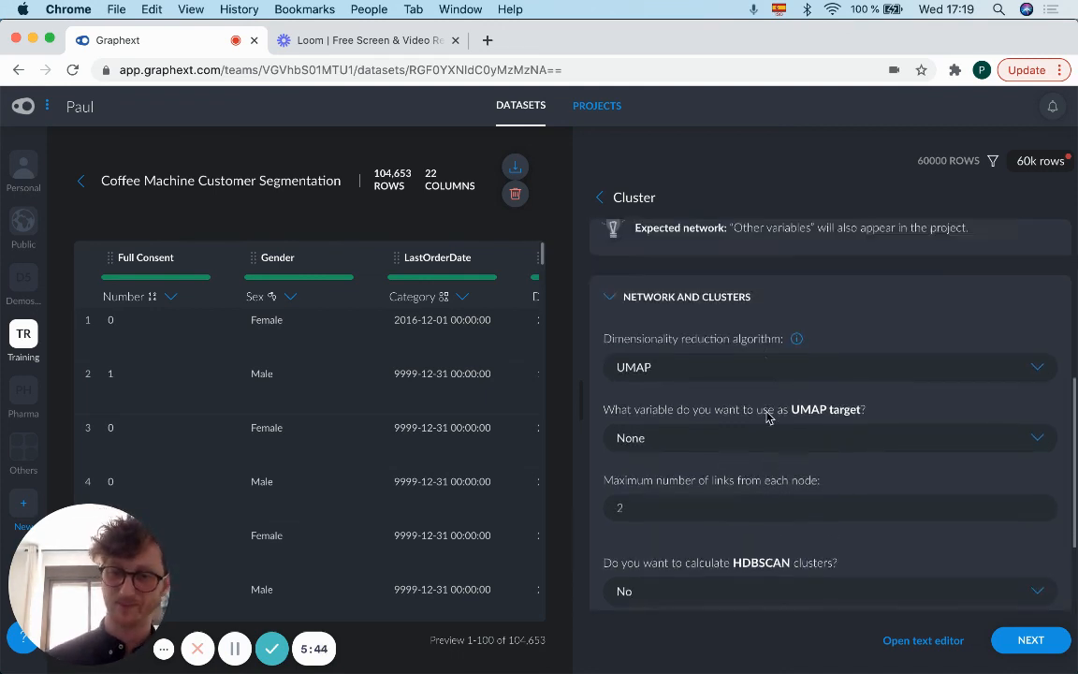
{"action": "left_click", "coordinate": [616, 419]}
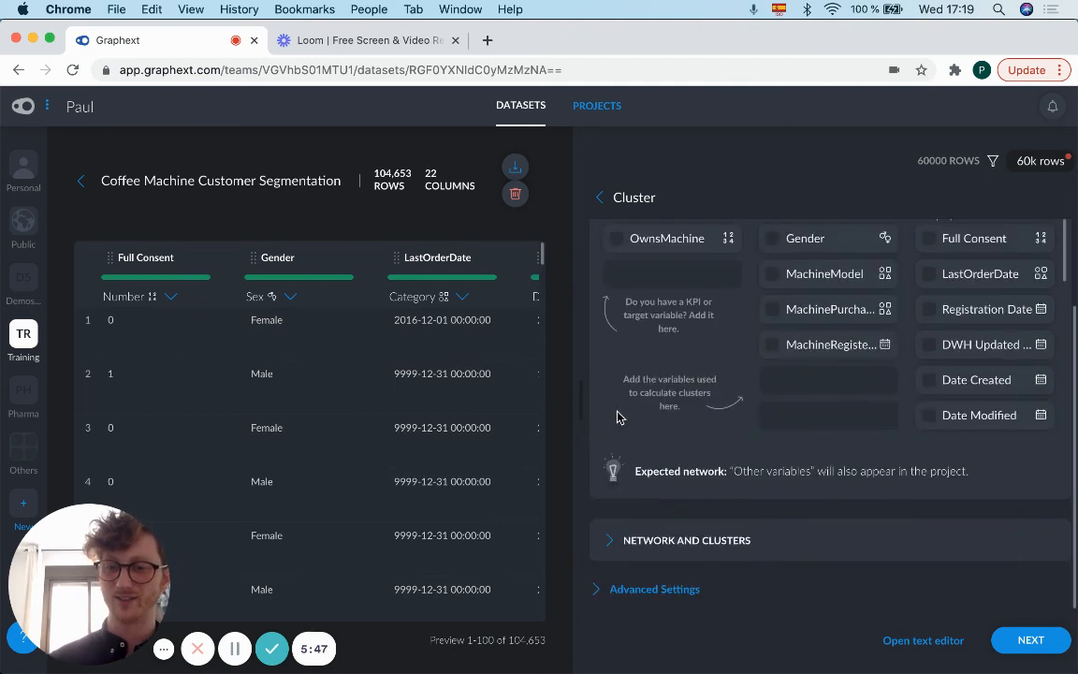
{"action": "left_click", "coordinate": [1016, 640]}
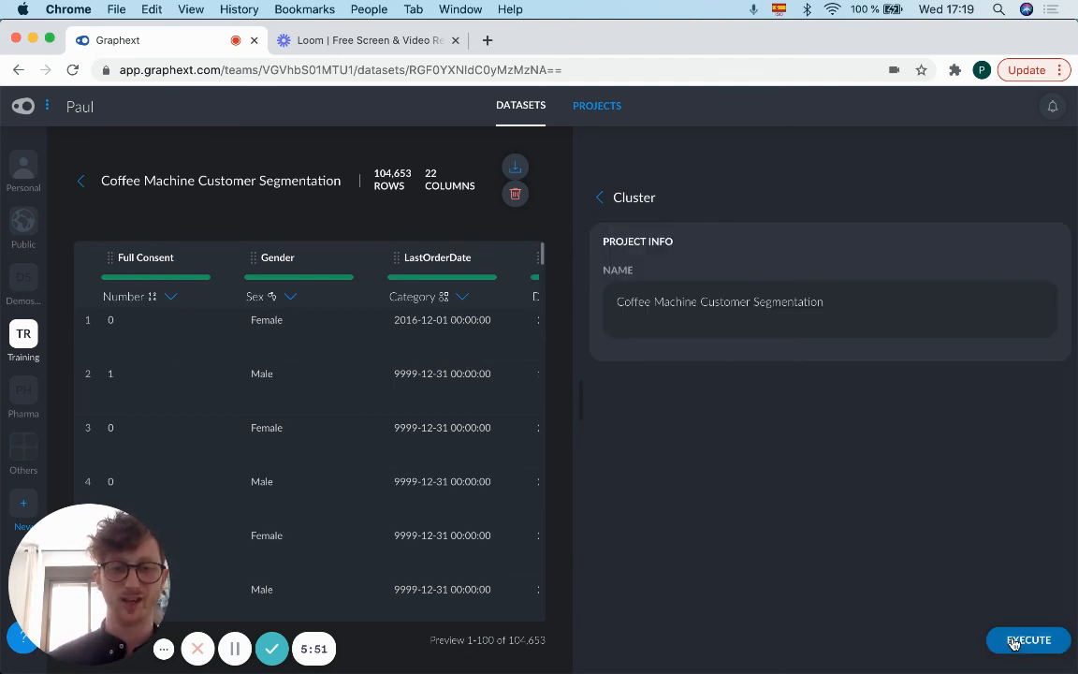